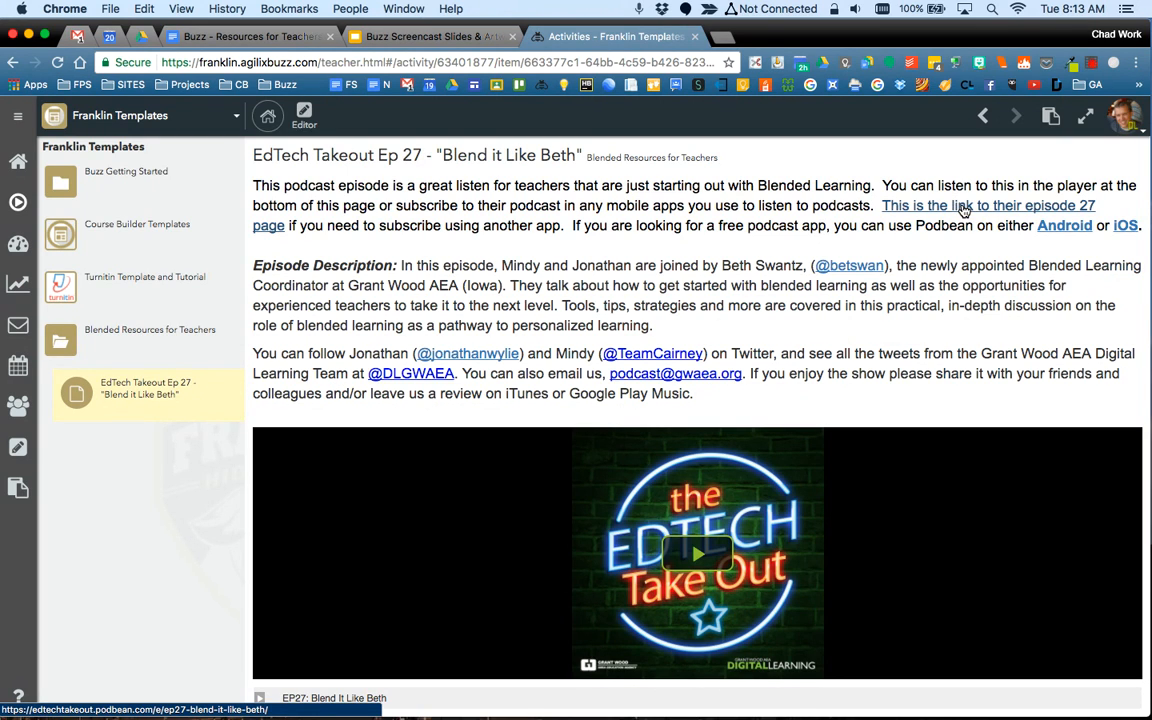
Step: Test whether the episode 27 page link opens in a separate tab, comparing it with the course activity page
click(963, 207)
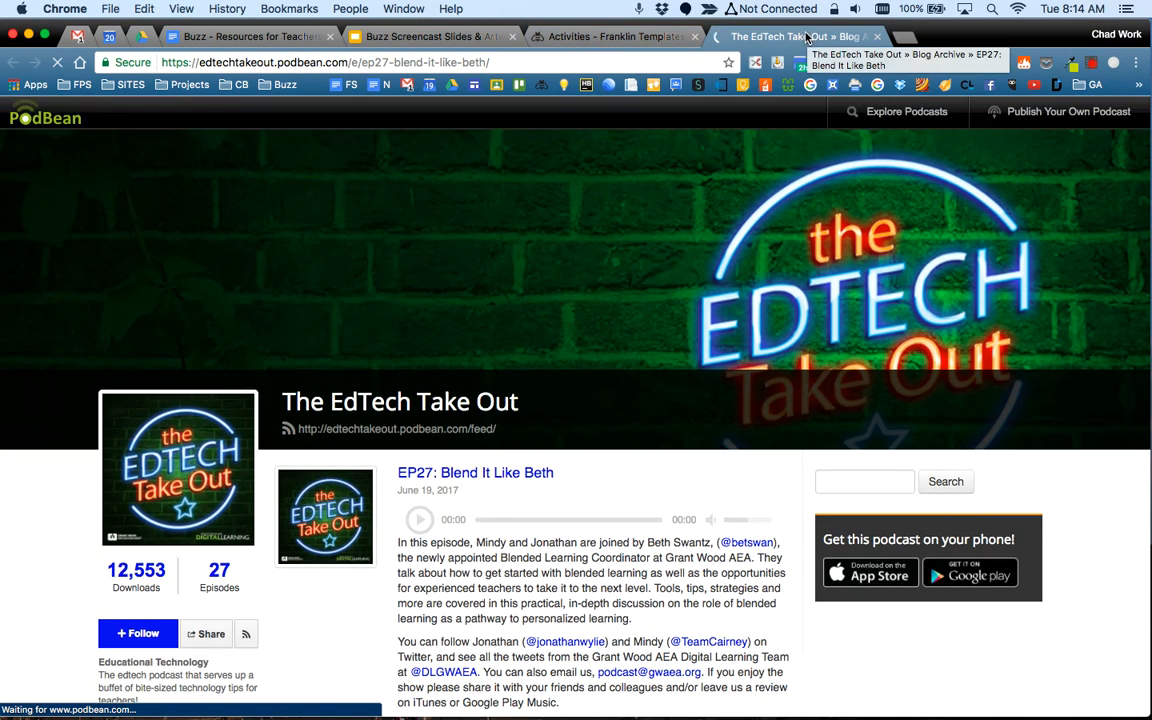
click(604, 38)
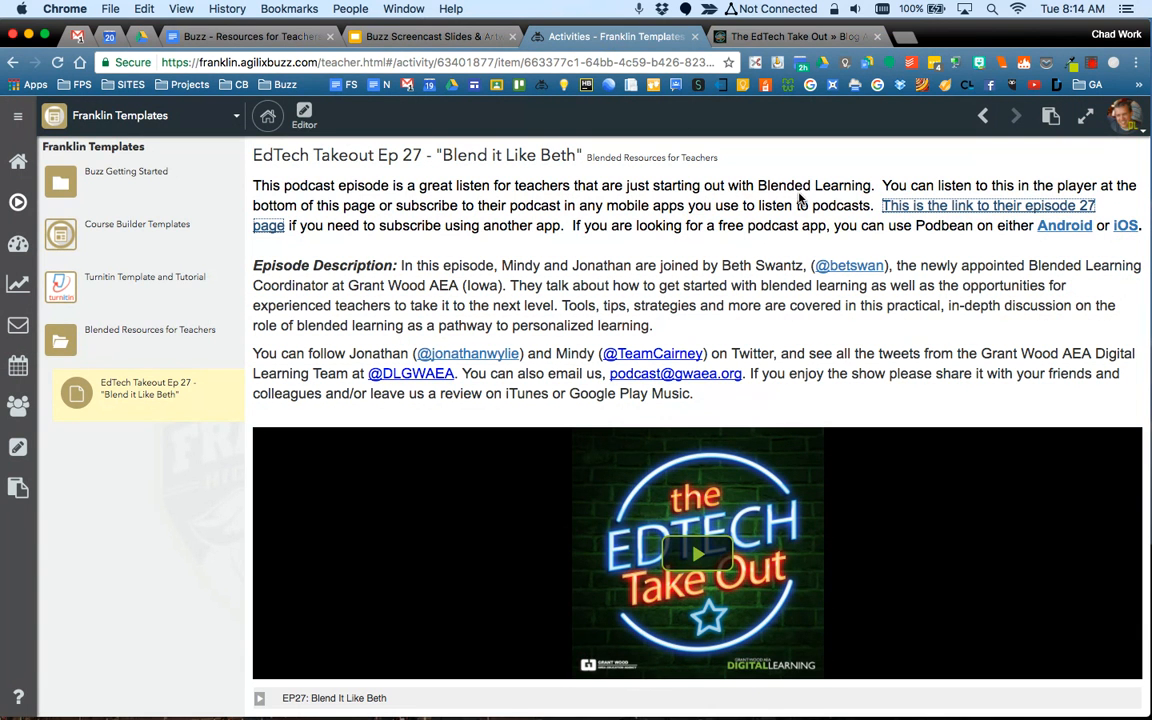
click(760, 38)
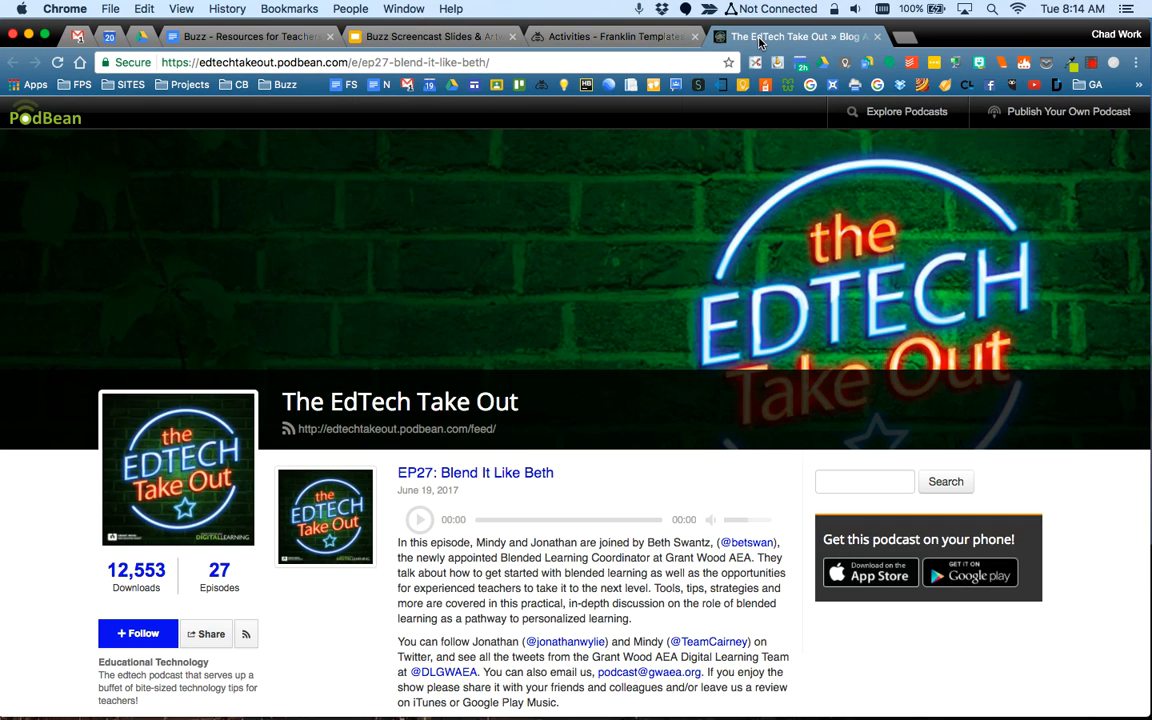
click(622, 40)
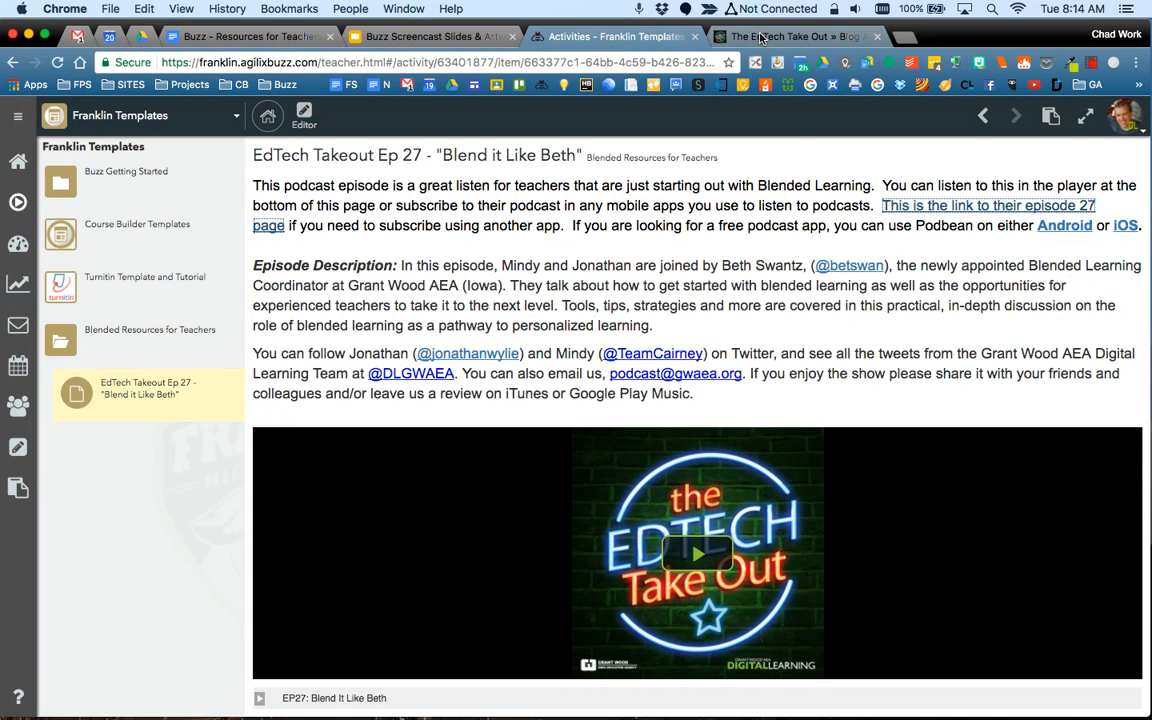
Step: Test how the first co-host's Twitter link opens from the activity page, and return to the activity
click(920, 265)
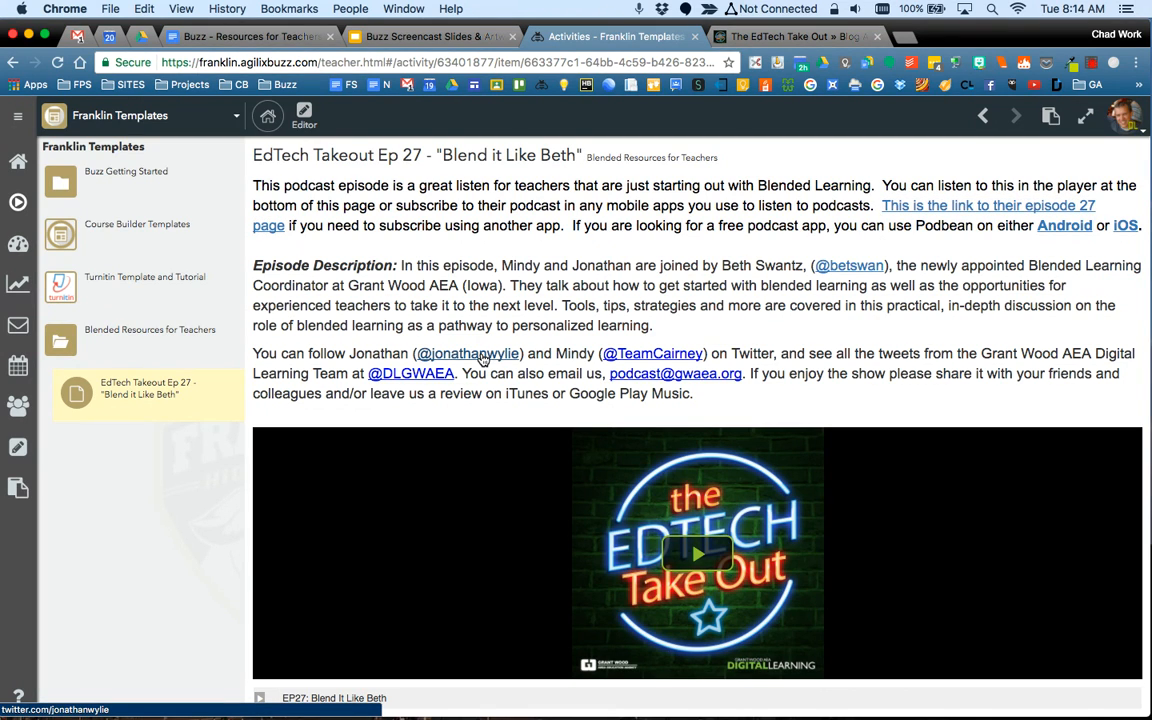
click(481, 357)
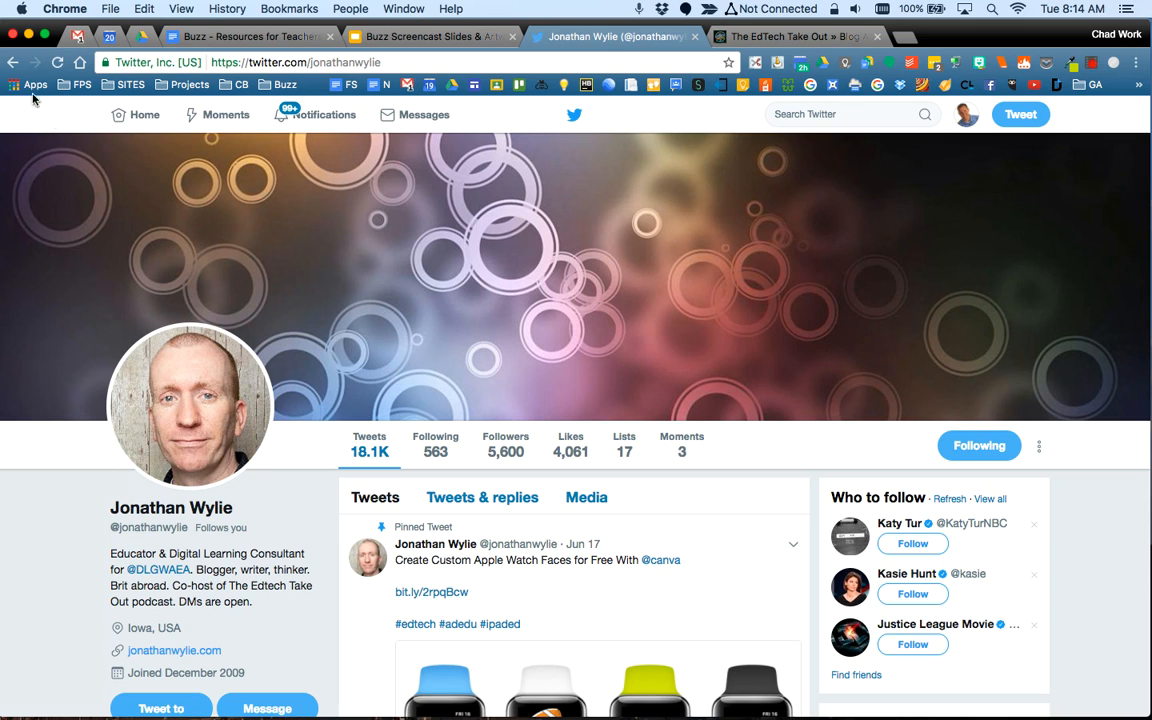
click(13, 64)
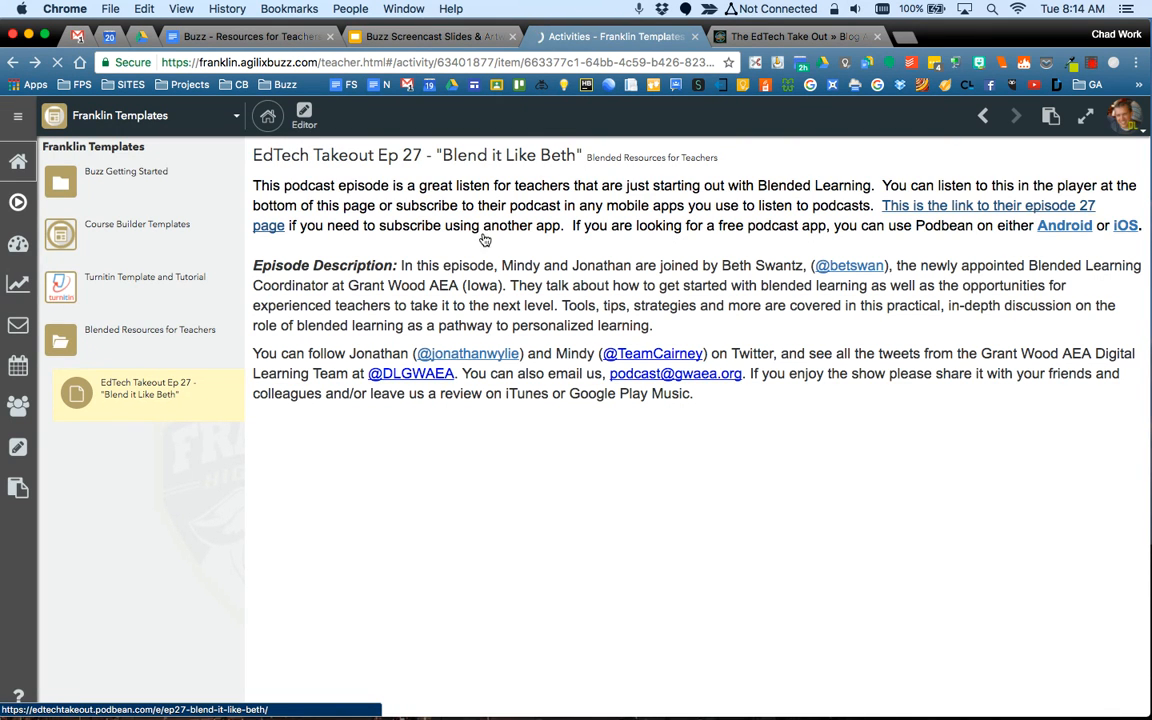
Step: Open the EdTech Takeout Ep 27 page in the course editor and check the episode 27 page link's settings
click(304, 115)
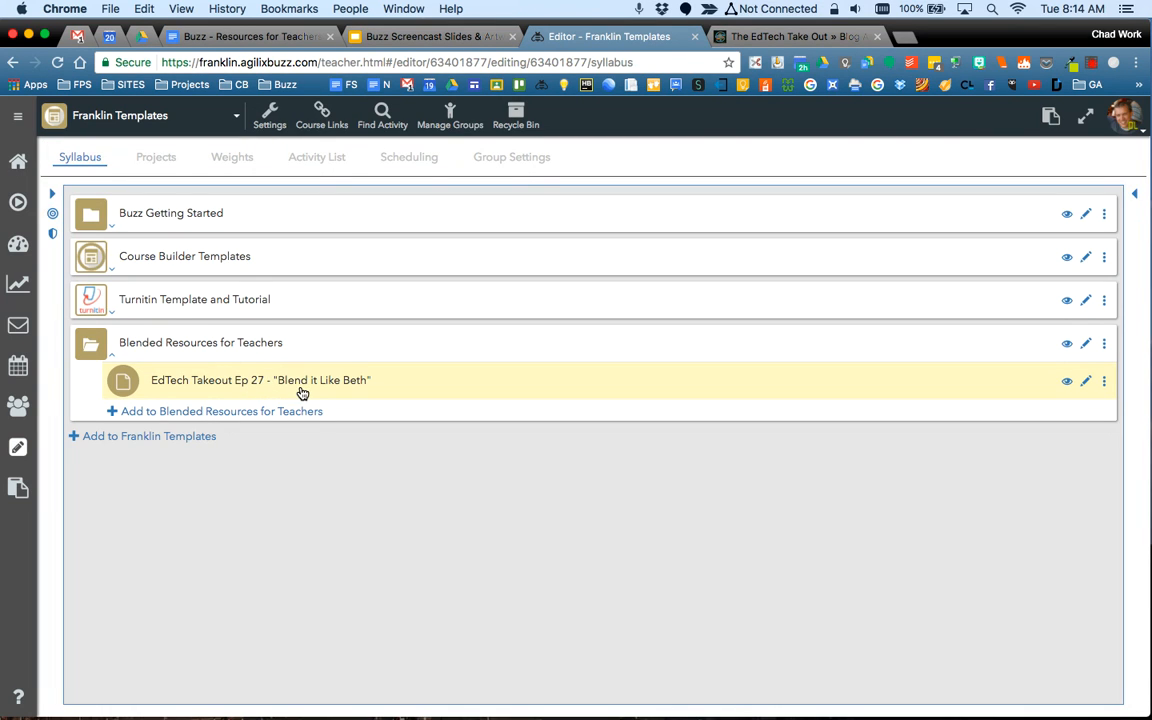
click(301, 393)
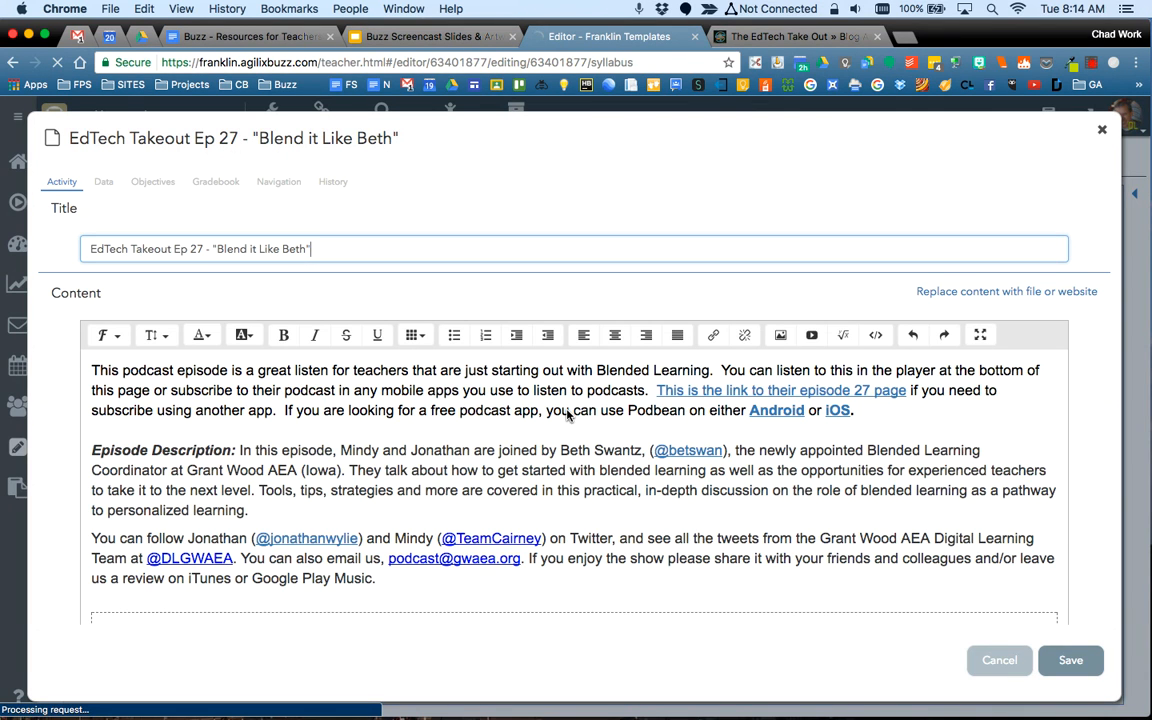
click(712, 394)
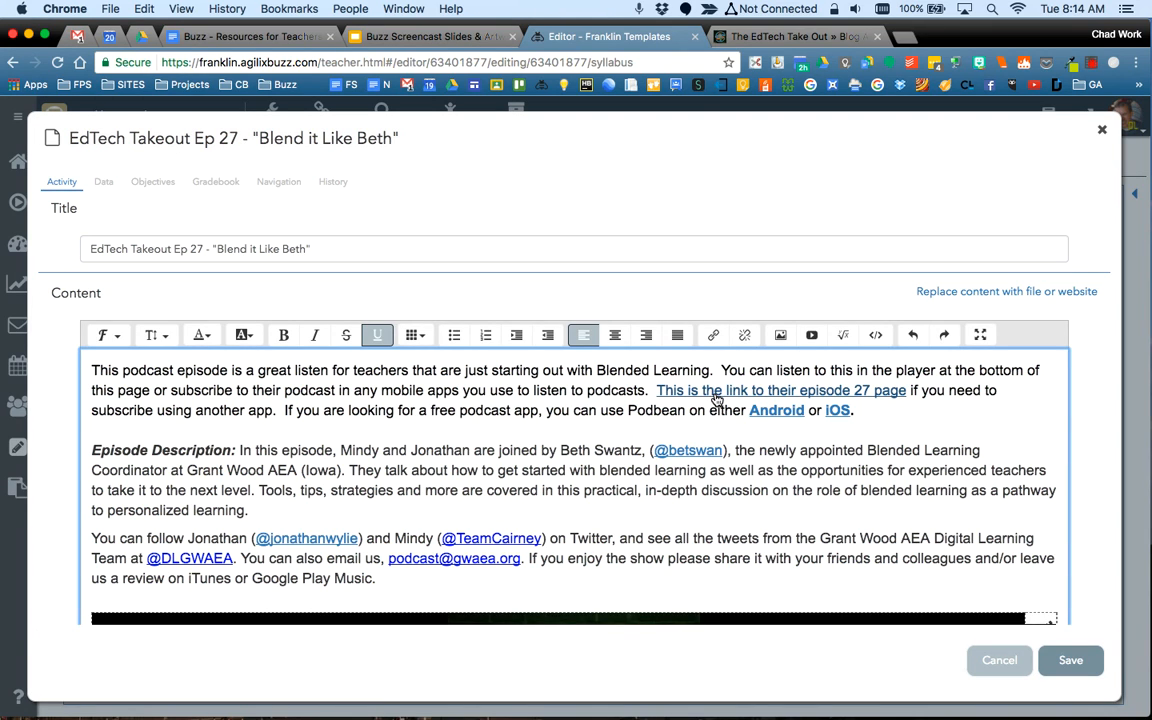
double_click(714, 396)
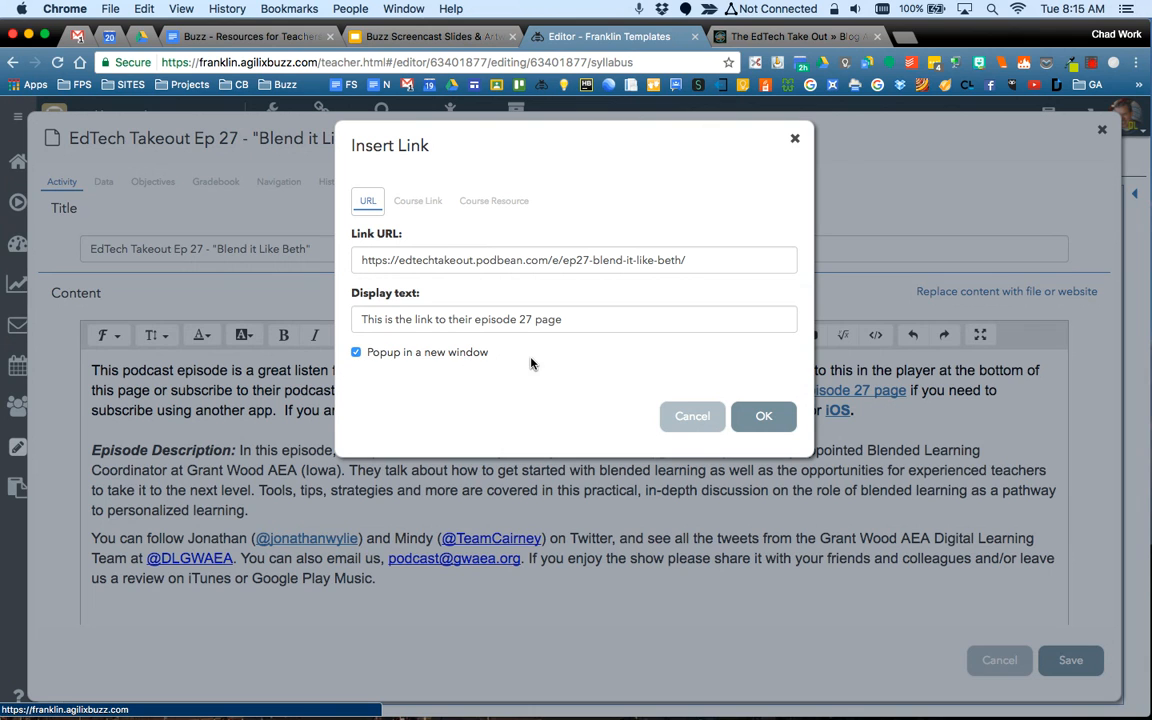
click(764, 417)
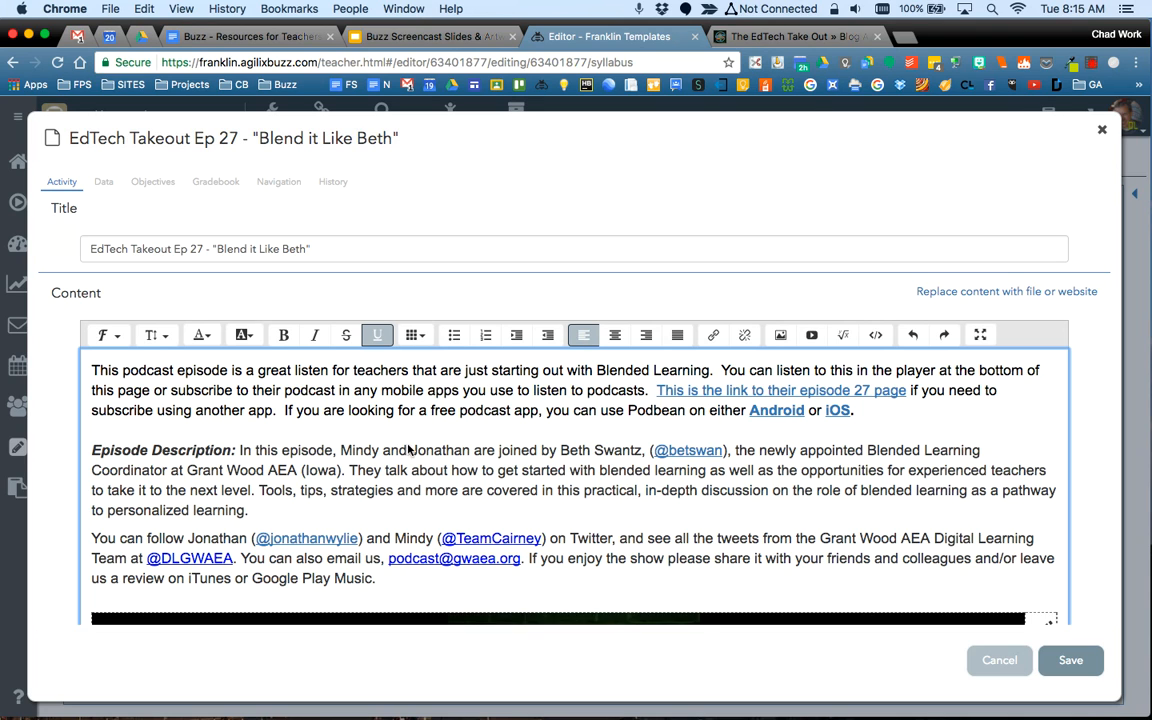
Step: Set the first co-host's Twitter link in the follow-us paragraph to pop up in a new window
drag(200, 430, 455, 580)
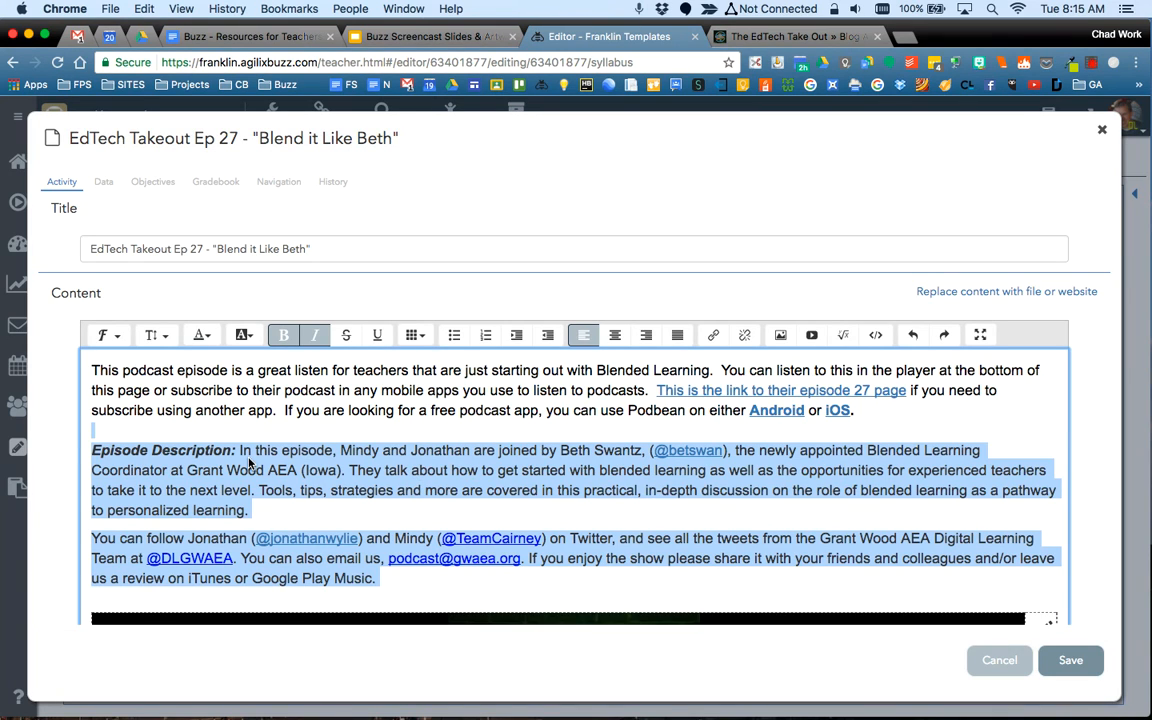
click(341, 452)
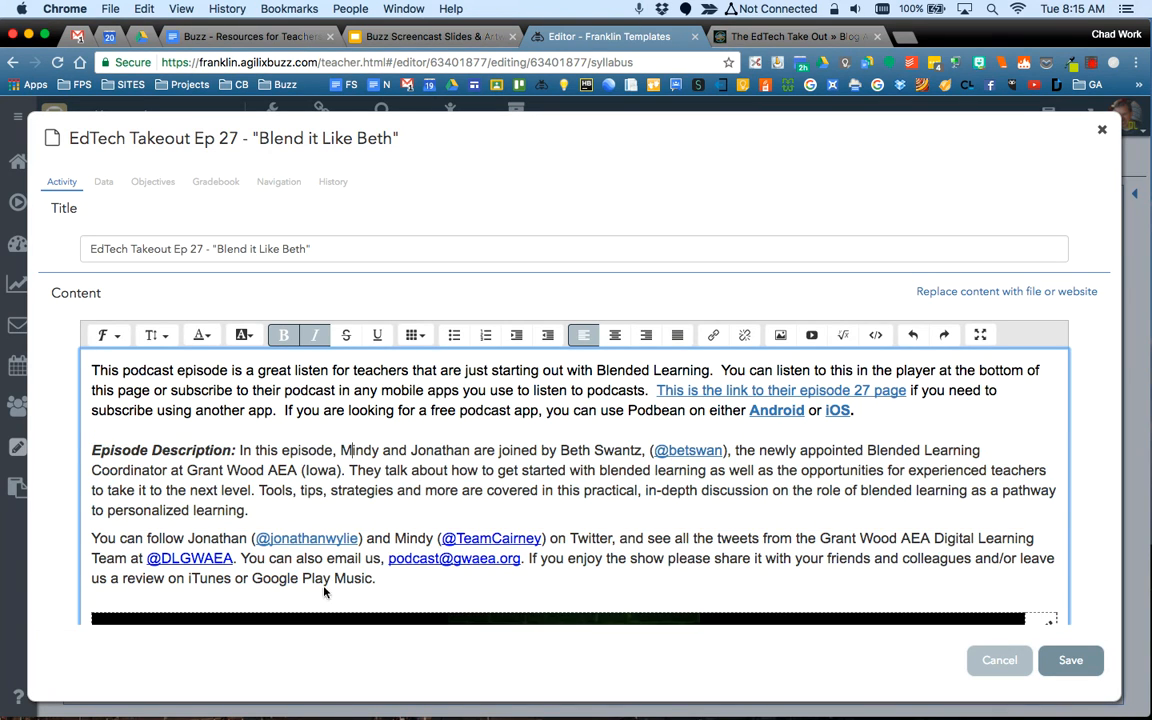
click(297, 541)
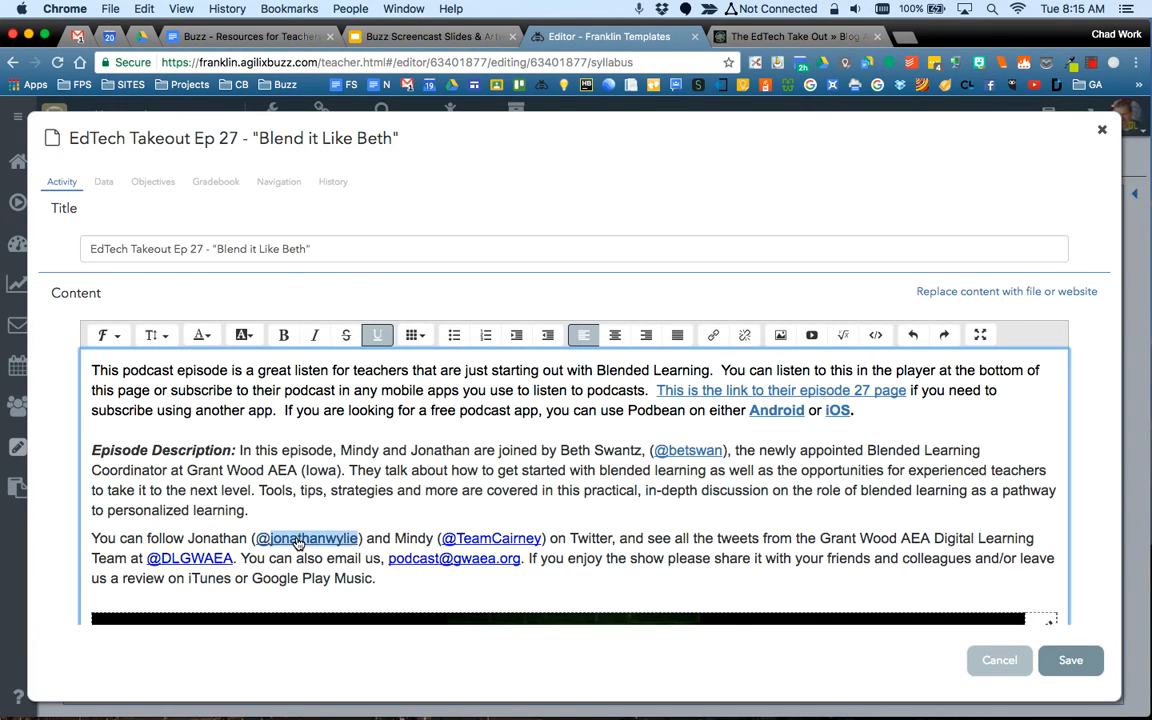
double_click(298, 541)
click(357, 352)
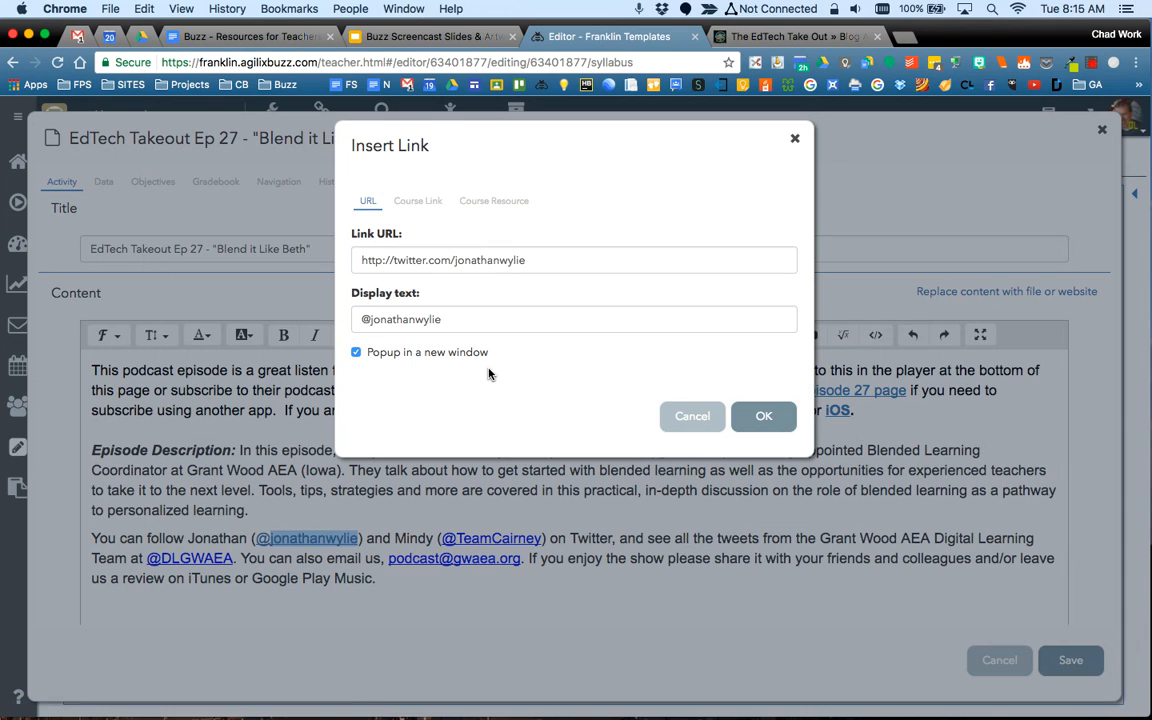
click(766, 418)
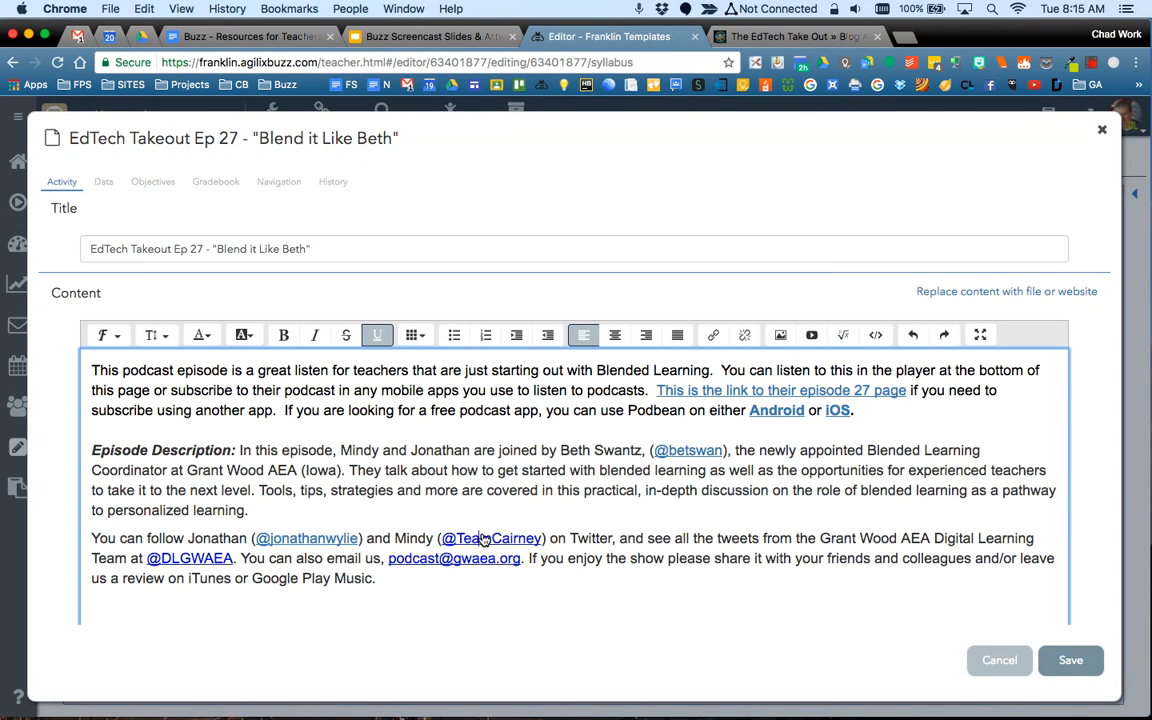
Step: Make the second co-host's Twitter link in the same paragraph pop up in a new window
double_click(483, 540)
click(380, 353)
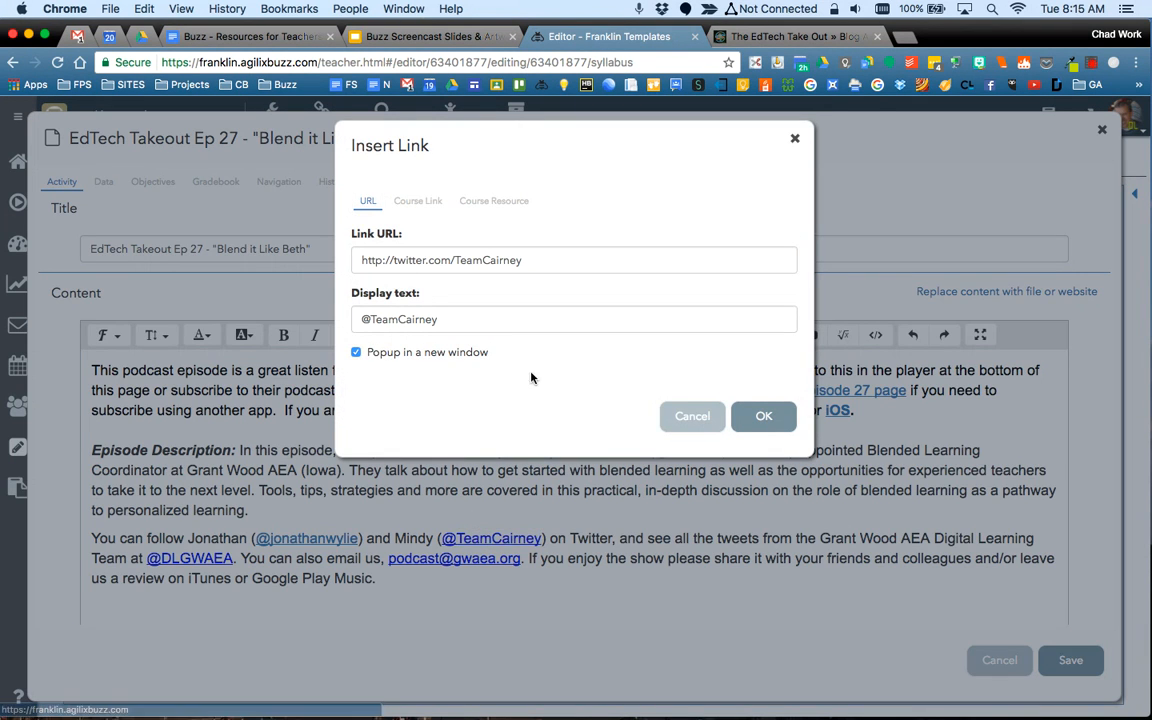
click(748, 420)
Step: Set the podcast's e-mail link to pop up in a new window and recheck its link settings
double_click(428, 561)
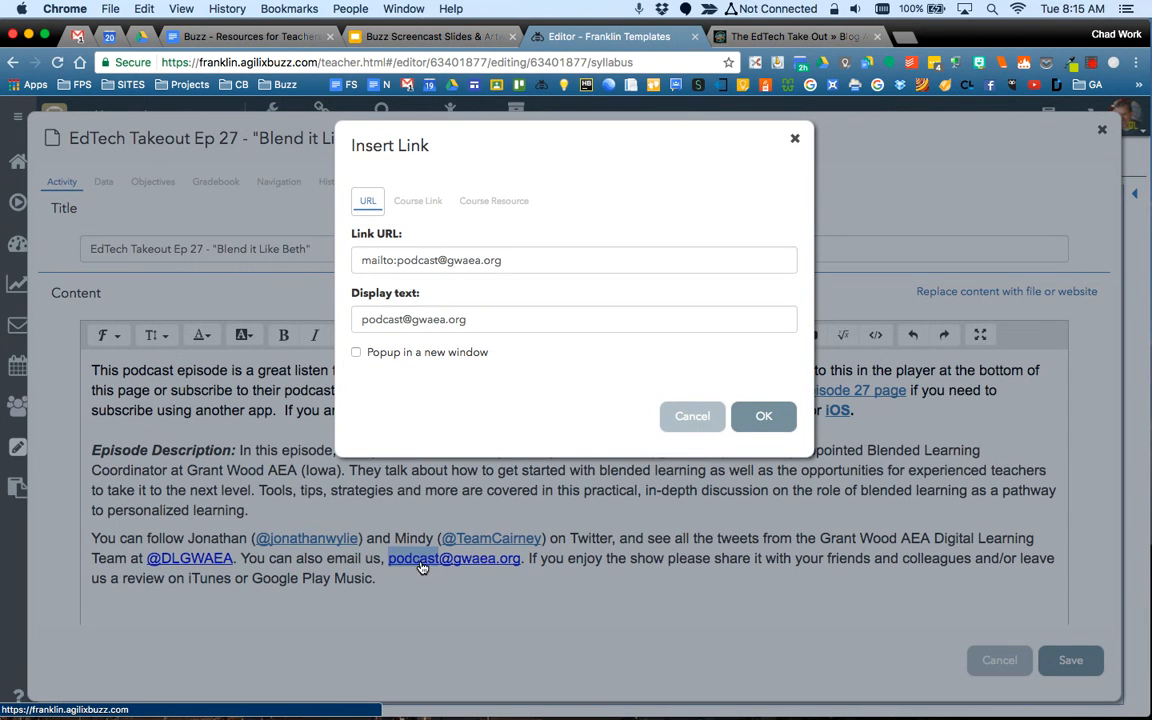
click(381, 354)
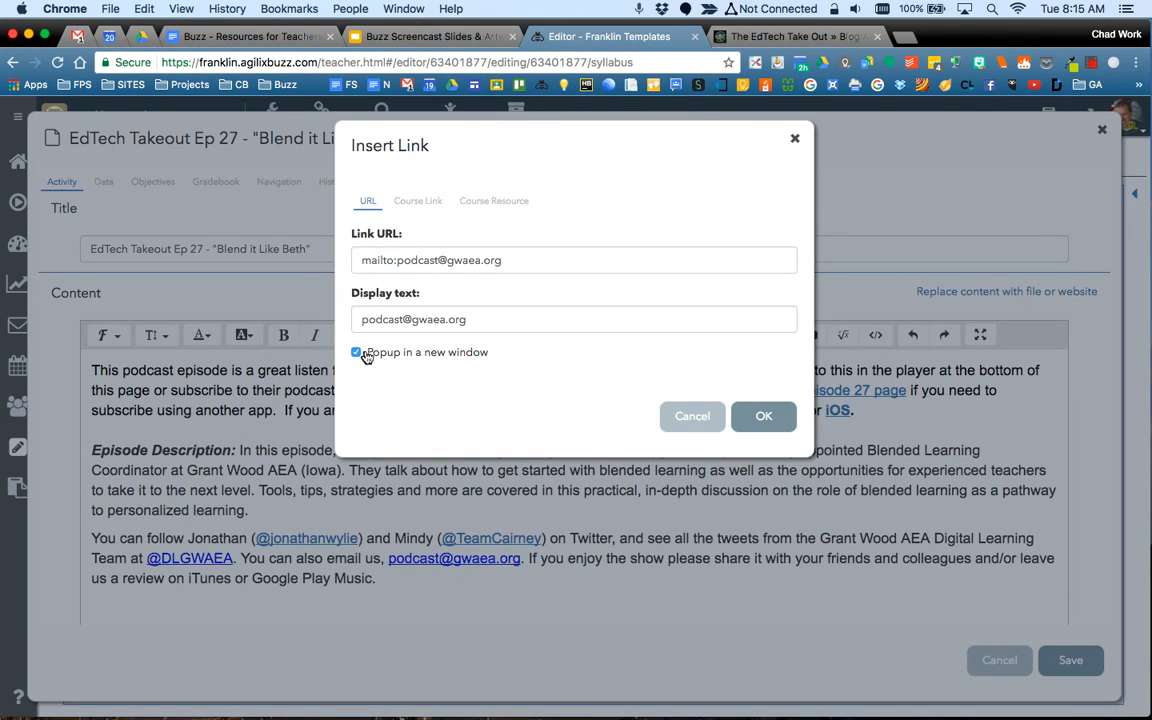
click(755, 414)
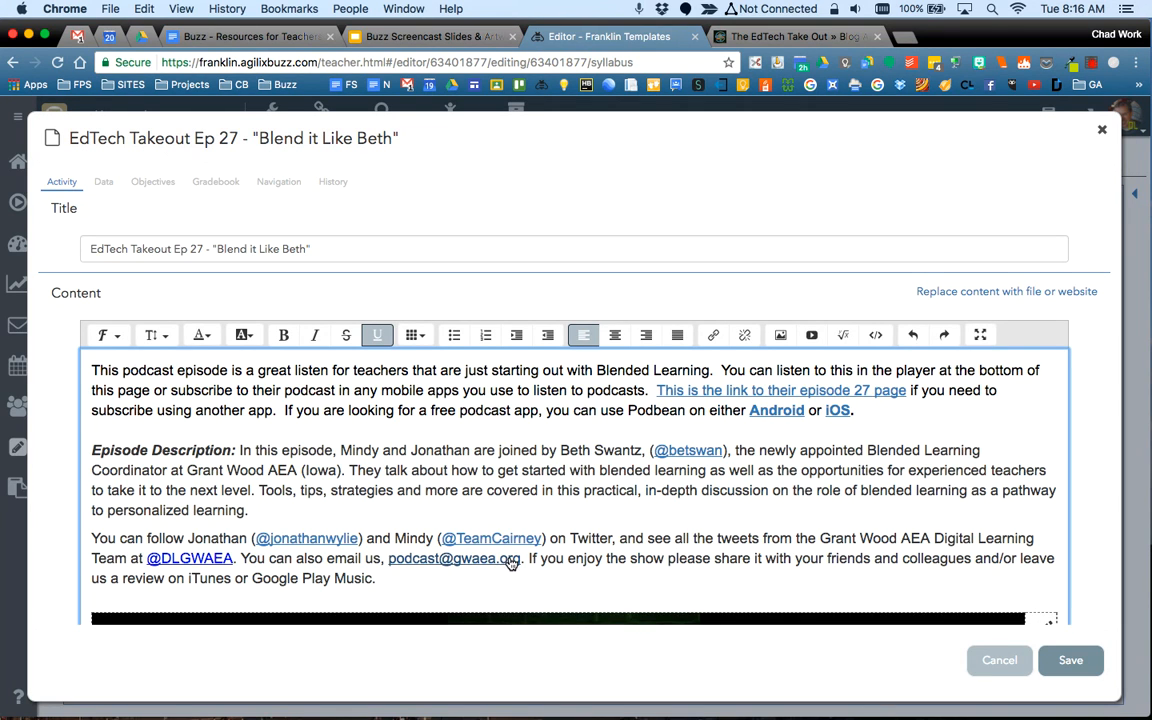
double_click(476, 564)
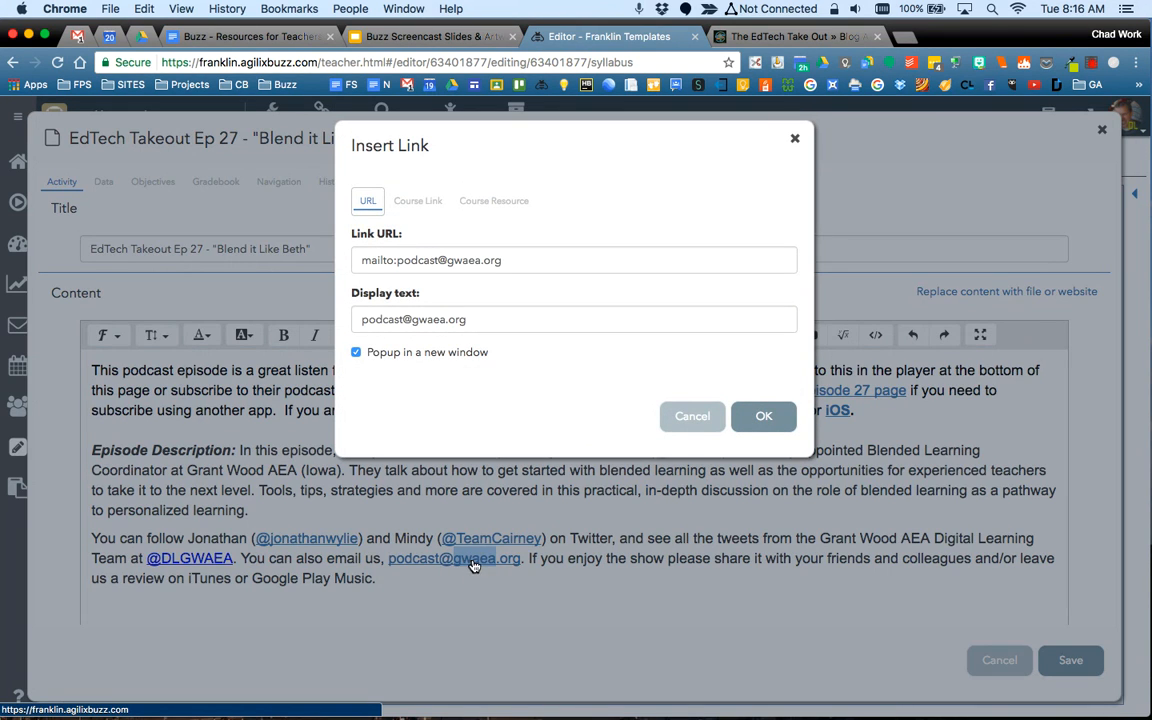
click(748, 414)
double_click(189, 558)
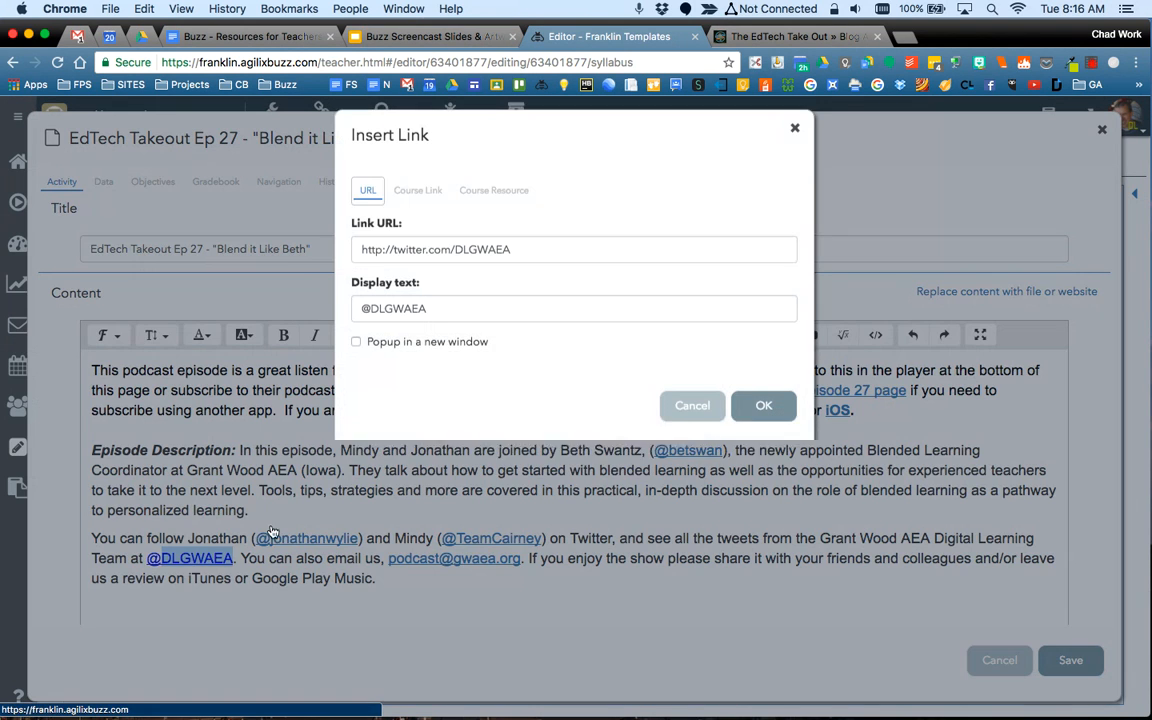
click(410, 352)
click(753, 416)
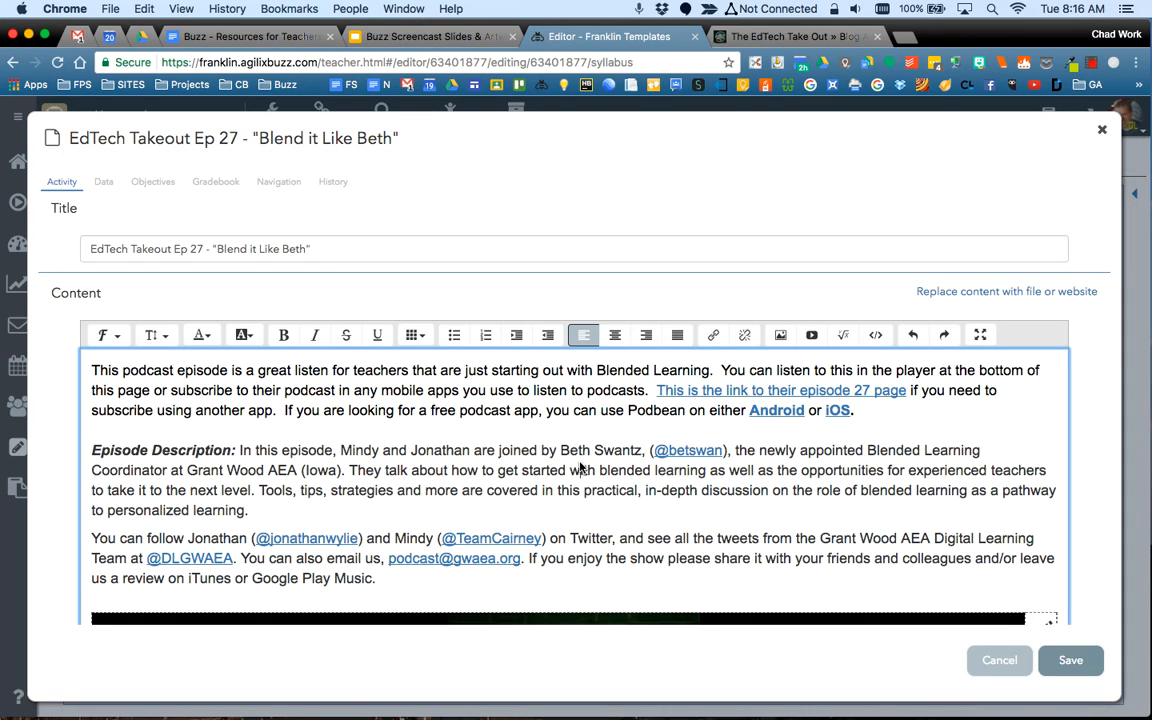
Step: Examine the episode 27 page link's URL and course-item options, including the Course Builder Templates items, and cancel without changing the link
double_click(708, 391)
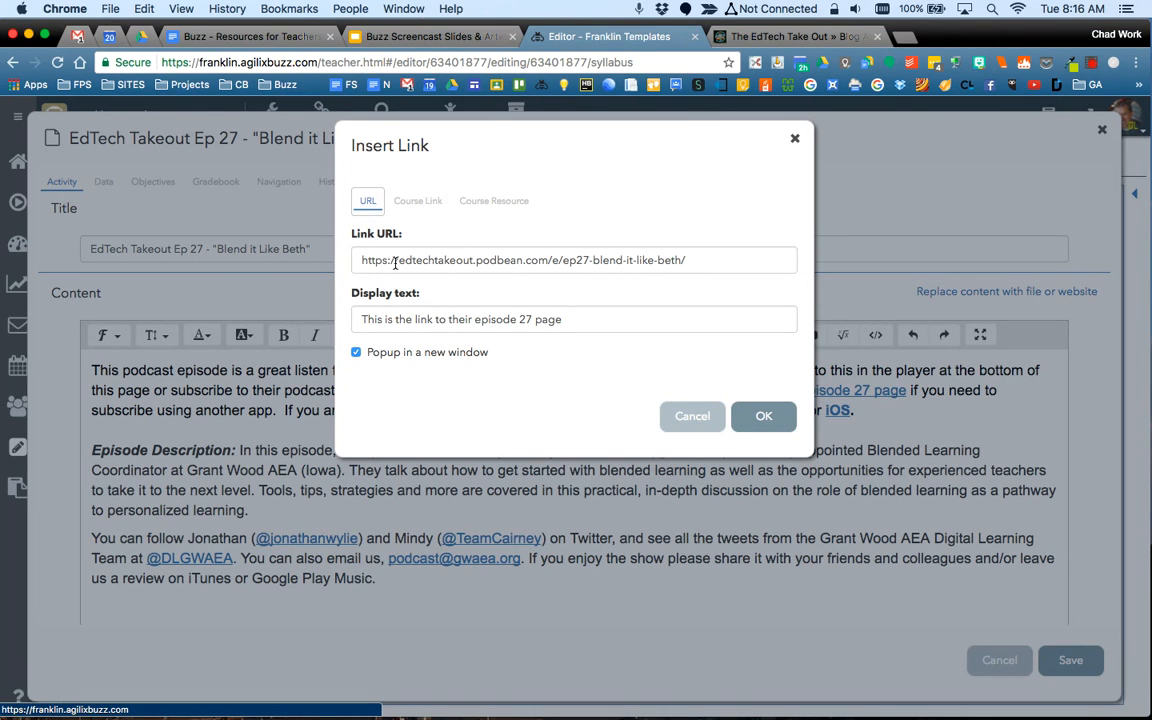
click(422, 204)
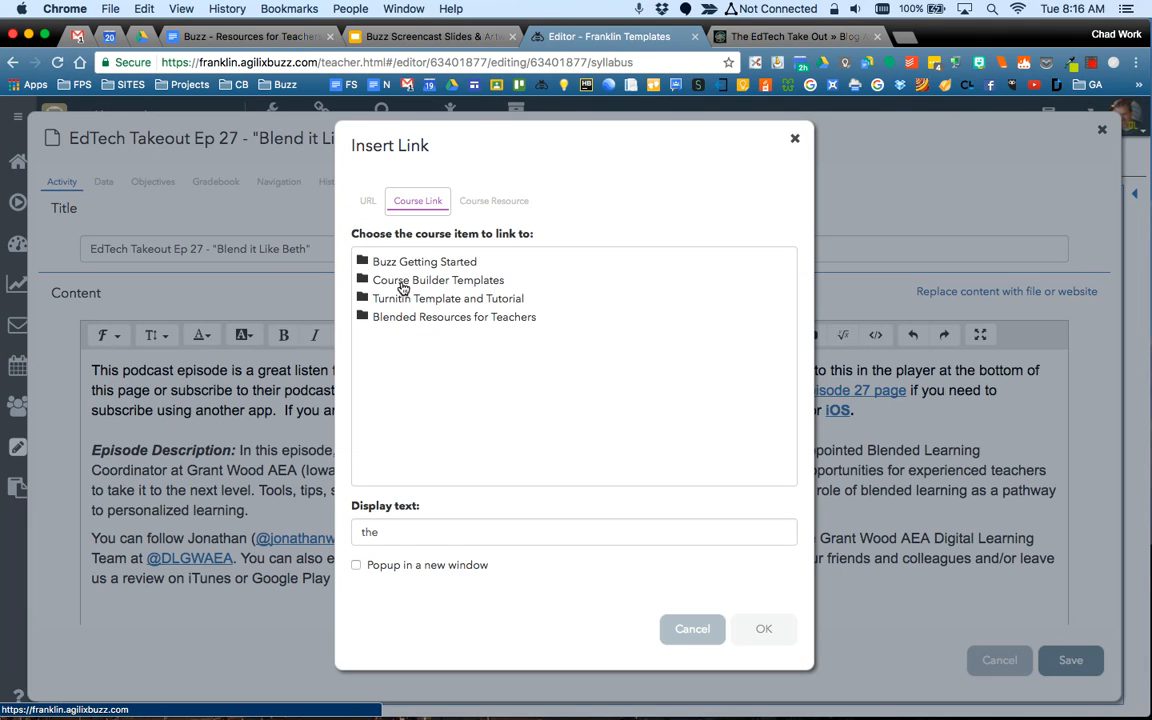
click(390, 280)
click(424, 405)
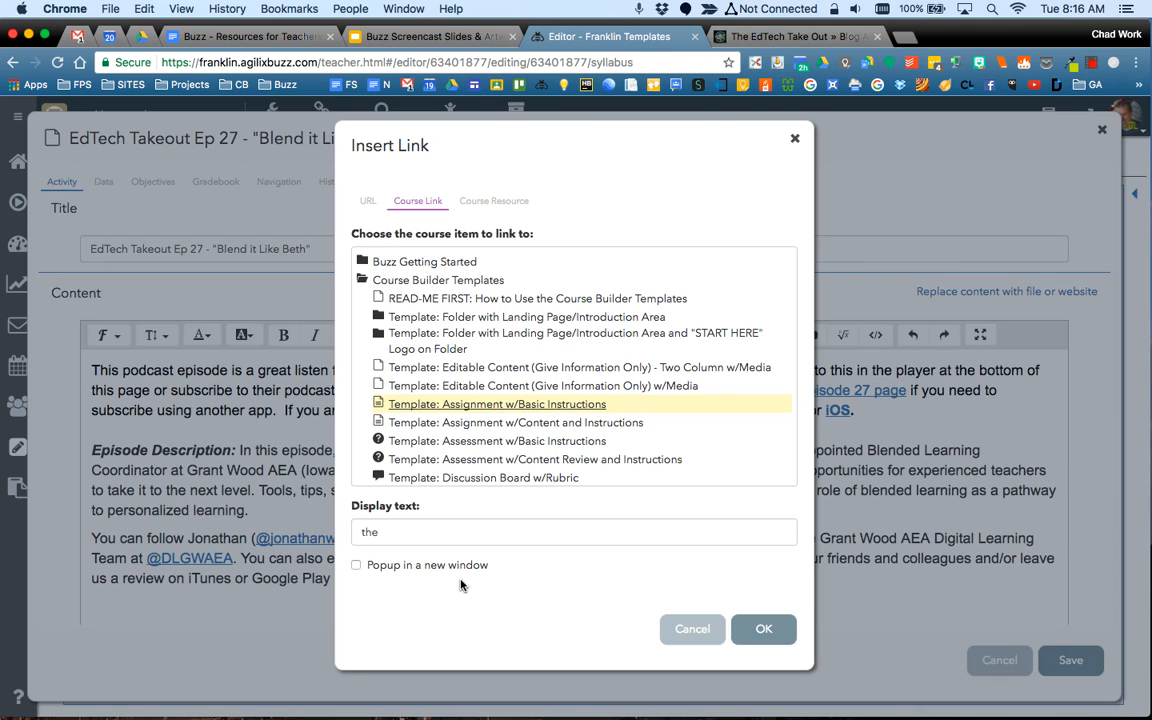
click(367, 203)
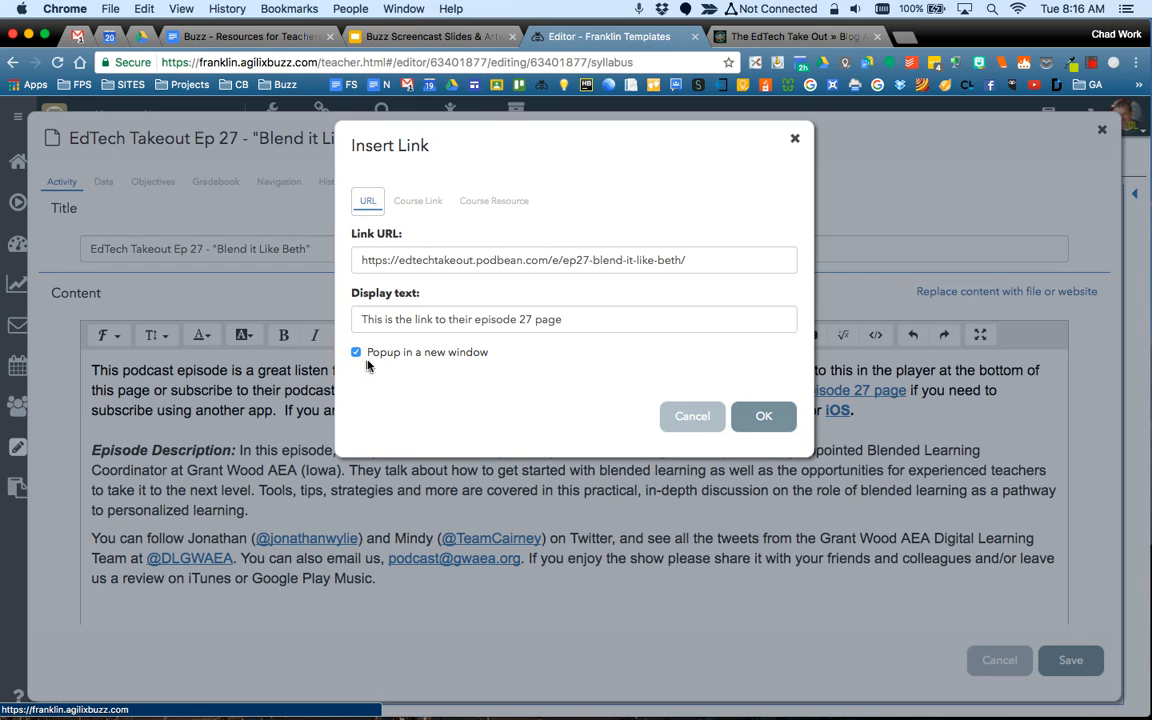
click(419, 205)
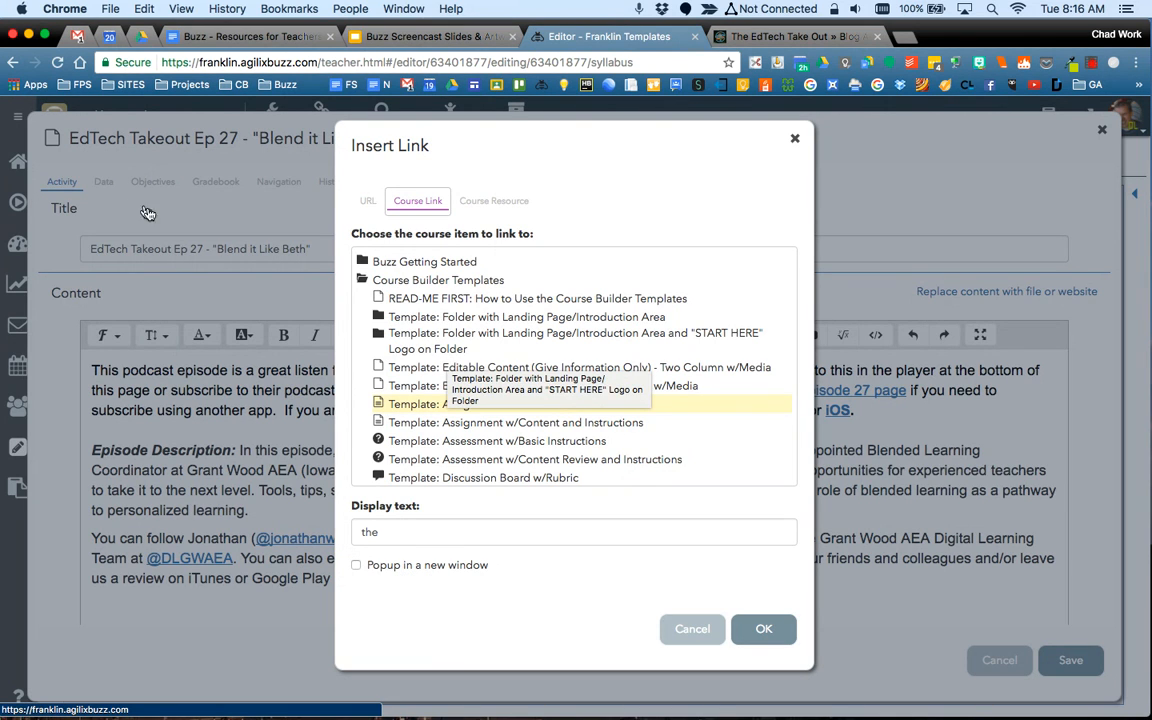
click(701, 636)
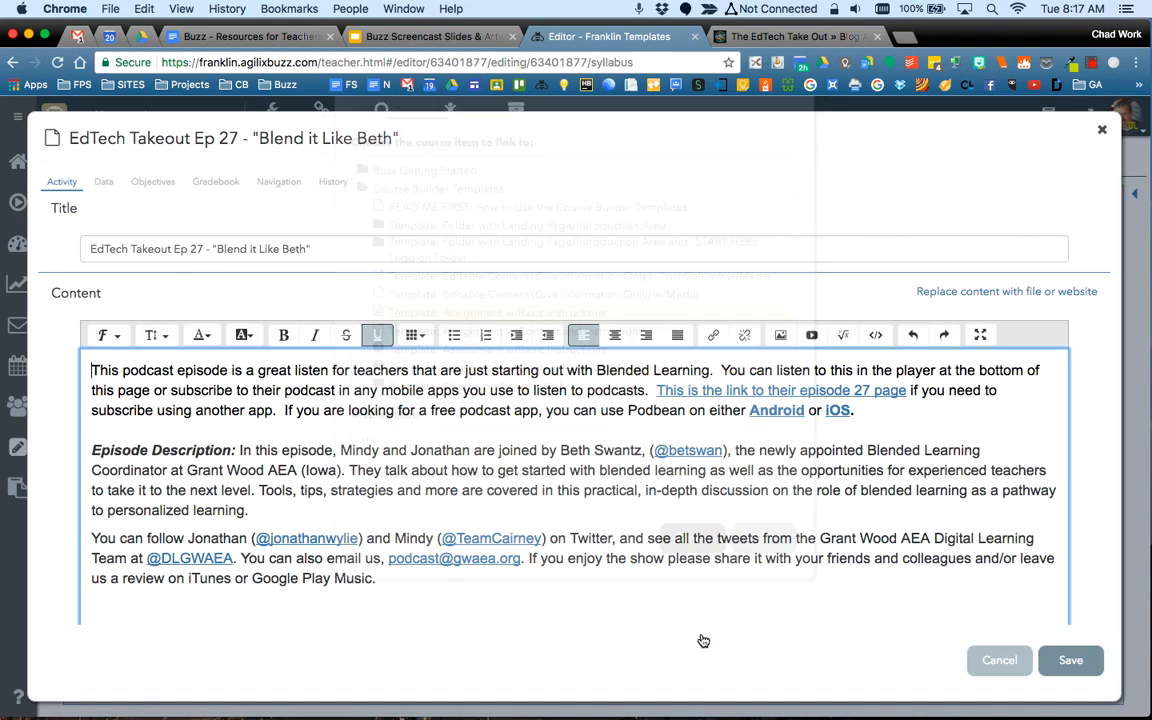